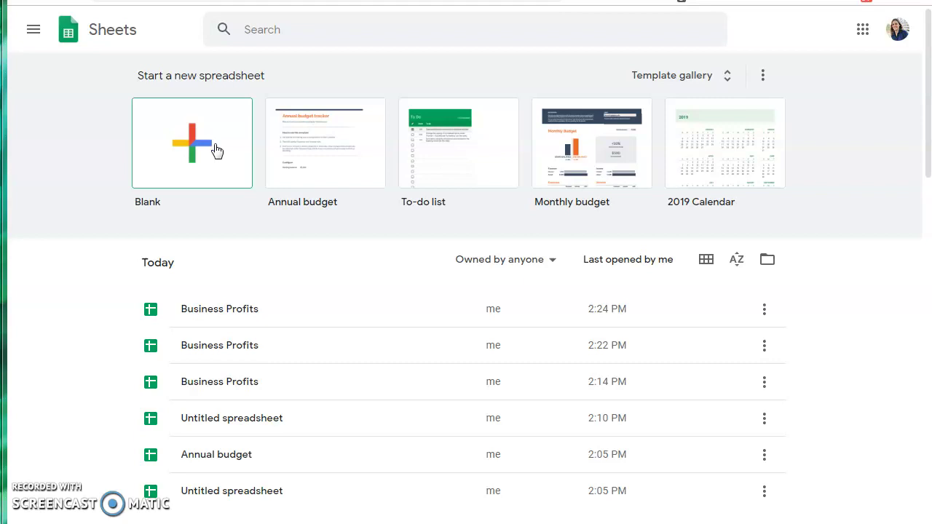
Step: Create a new blank spreadsheet and name it "Business Profits"
{"action": "left_click", "coordinate": [156, 136]}
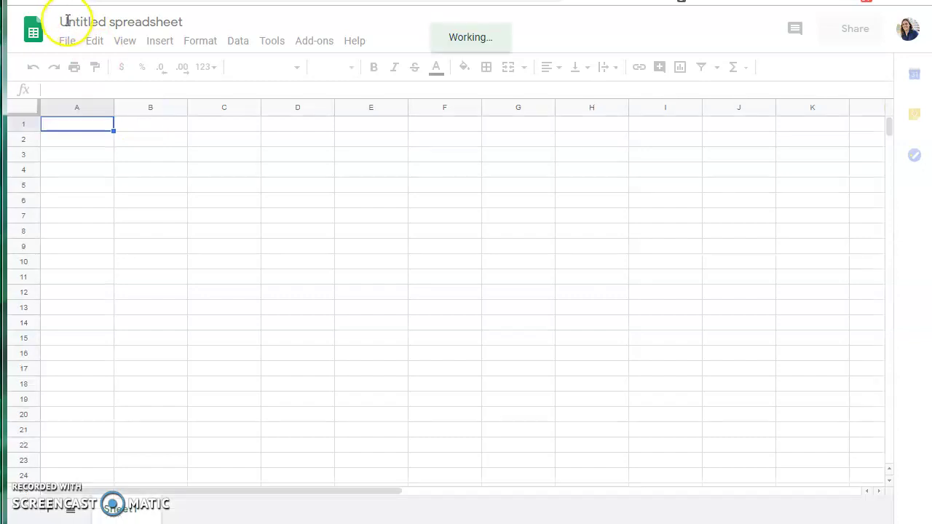
{"action": "left_click", "coordinate": [66, 22]}
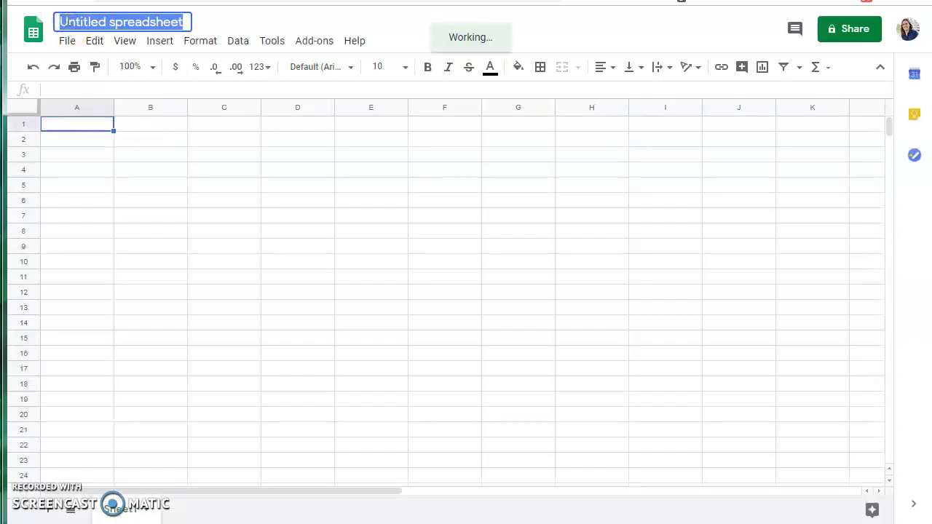
{"action": "type", "text": "Business "}
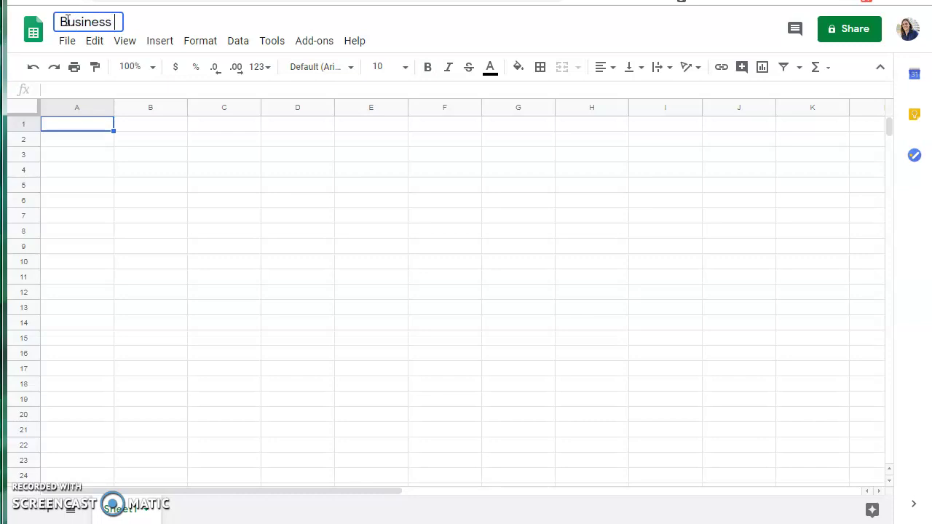
{"action": "type", "text": "Profits"}
{"action": "key", "text": "Return"}
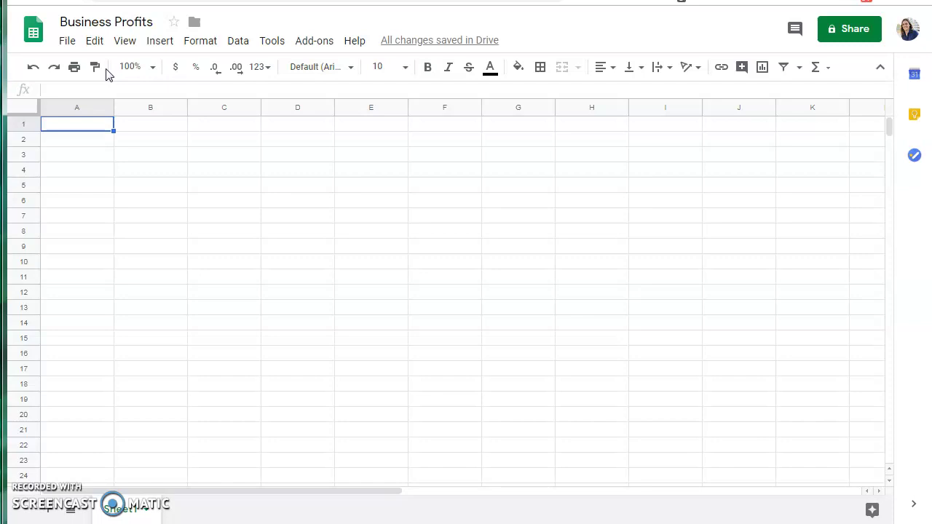
Step: Fill A1:A5 with the header "Month" followed by January, February, March and April
{"action": "type", "text": "Month"}
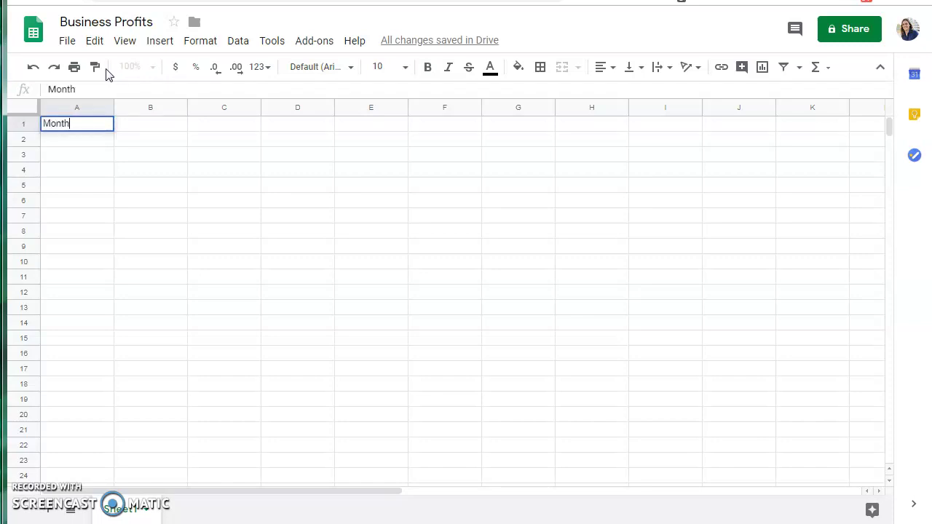
{"action": "key", "text": "Return"}
{"action": "type", "text": "J"}
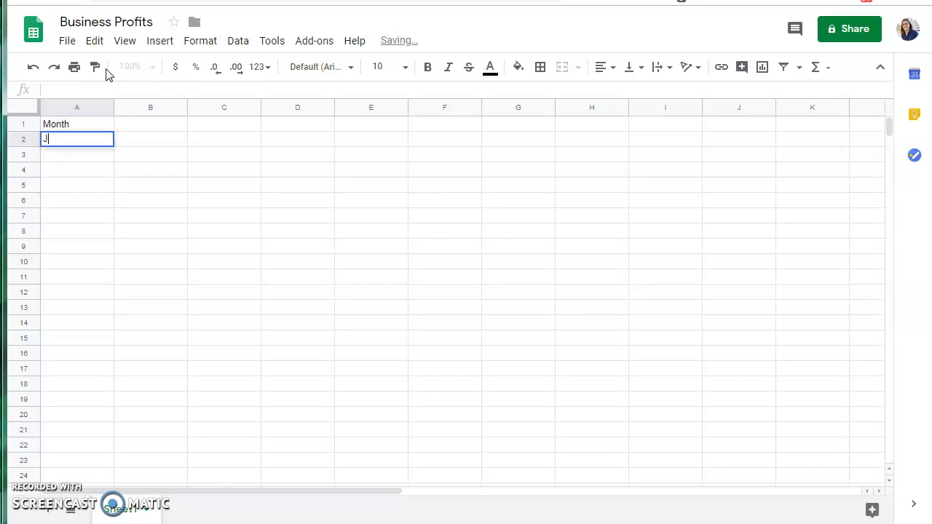
{"action": "type", "text": "anuary"}
{"action": "key", "text": "Return"}
{"action": "type", "text": "F"}
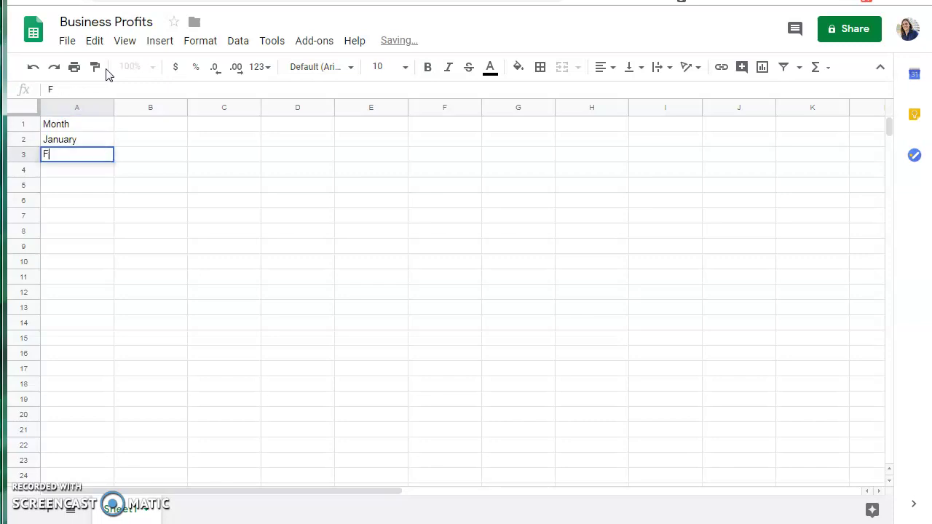
{"action": "type", "text": "ebruary"}
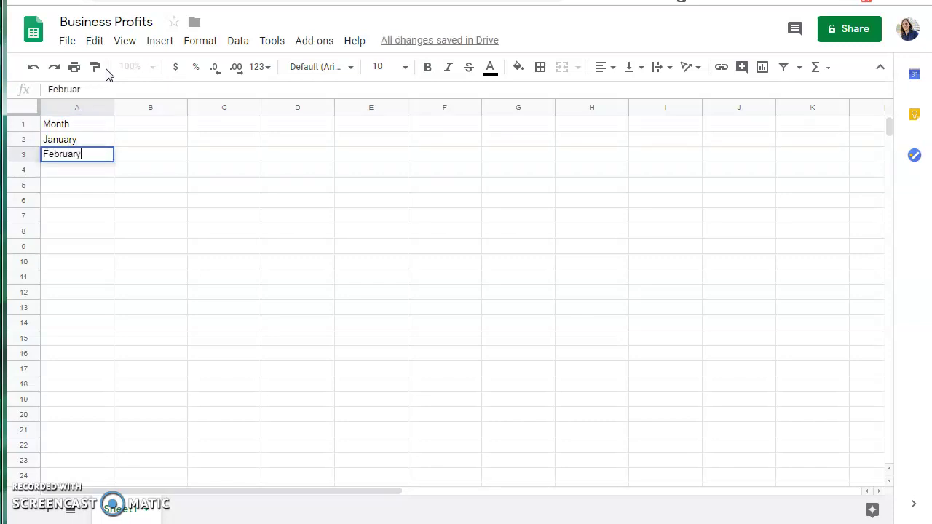
{"action": "key", "text": "Return"}
{"action": "type", "text": "March"}
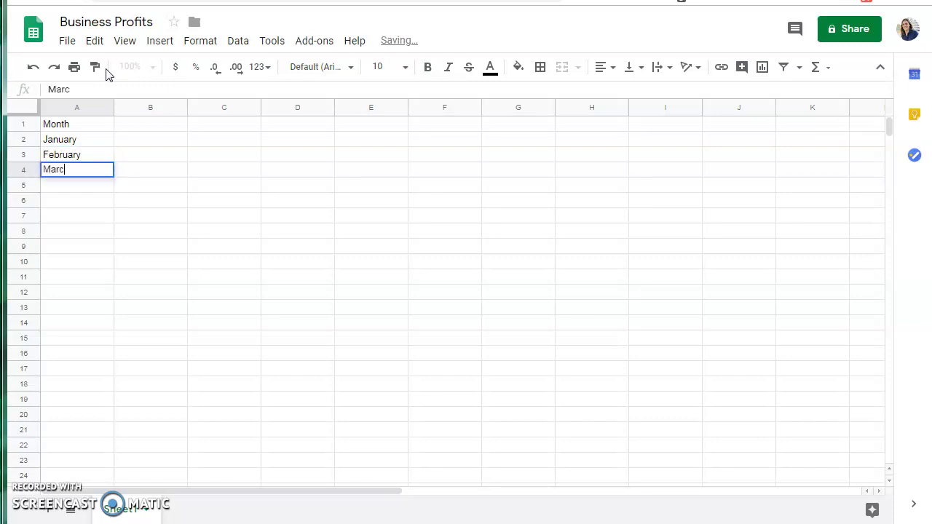
{"action": "key", "text": "Return"}
{"action": "type", "text": "April"}
{"action": "key", "text": "Return"}
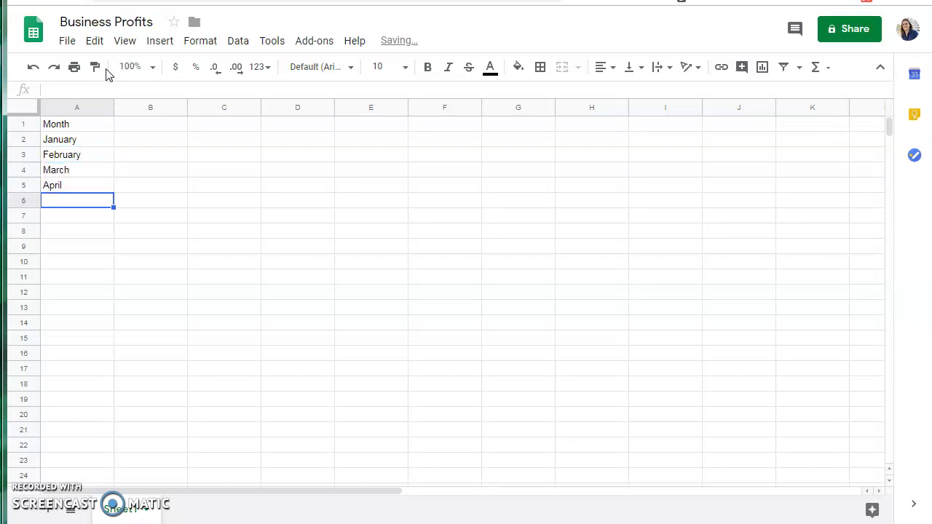
Step: Add the column headers "Expenses" in B1 and "Income" in C1
{"action": "left_click", "coordinate": [122, 128]}
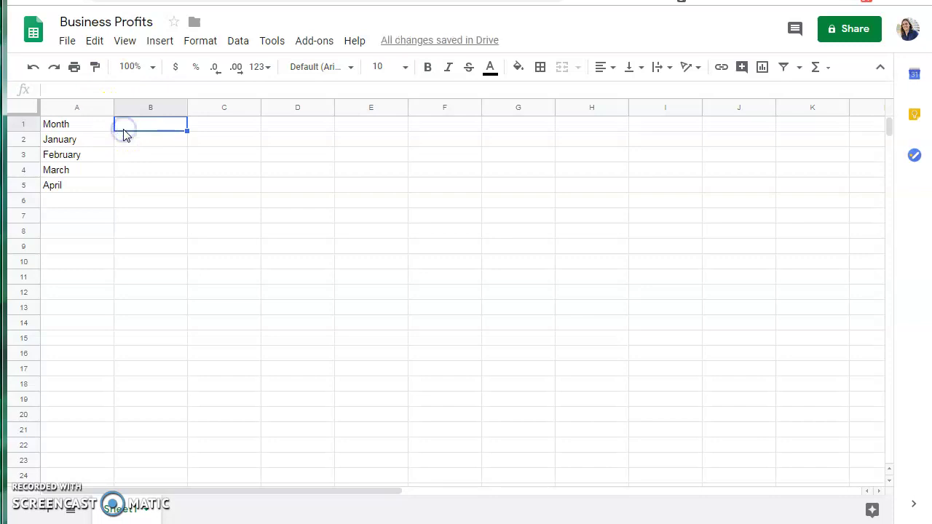
{"action": "type", "text": "Expenses"}
{"action": "key", "text": "Tab"}
{"action": "type", "text": "Income"}
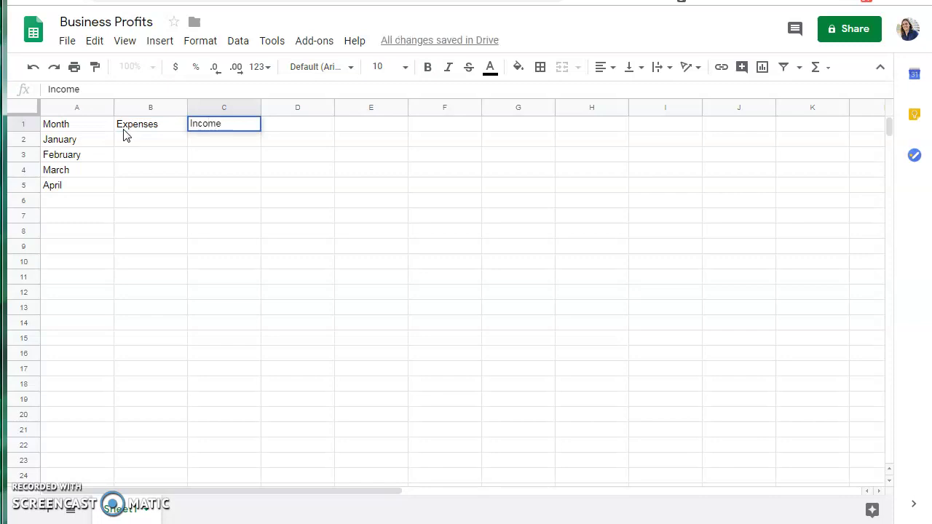
{"action": "key", "text": "Return"}
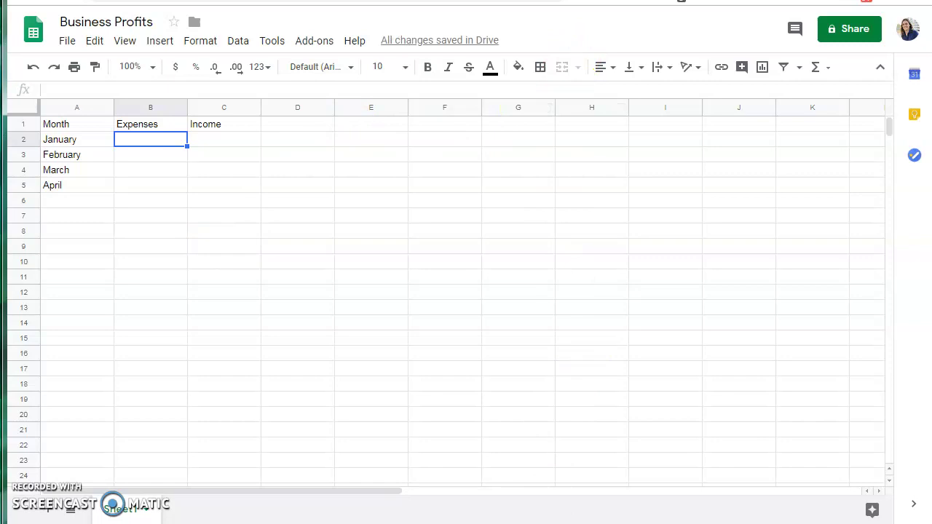
Step: Enter the January to April expenses in B2:B5 as 2361, 2068, 2014 and 3011
{"action": "type", "text": "23"}
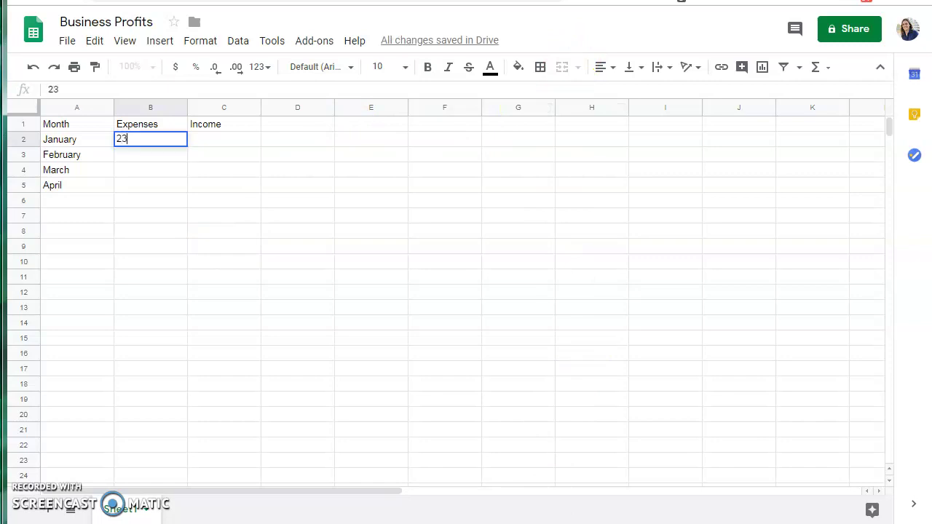
{"action": "type", "text": "61"}
{"action": "key", "text": "Return"}
{"action": "type", "text": "2068"}
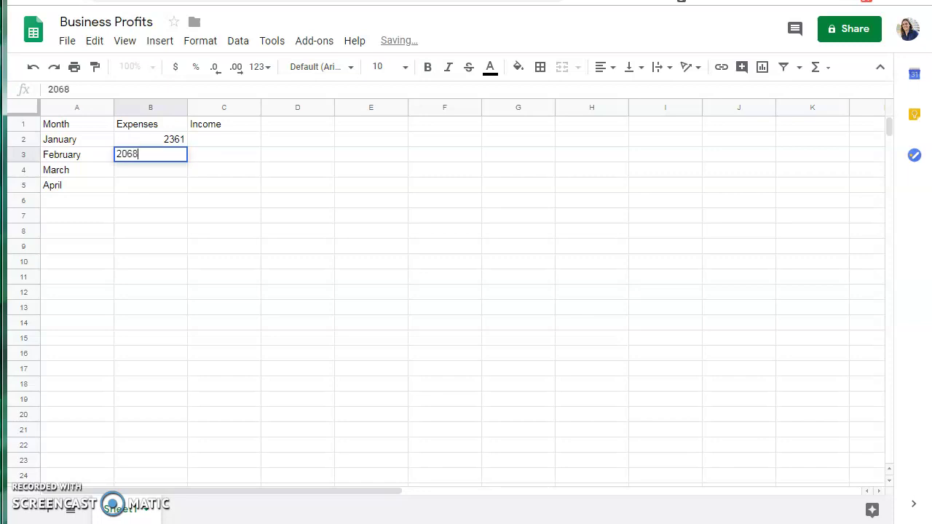
{"action": "key", "text": "Return"}
{"action": "type", "text": "2014"}
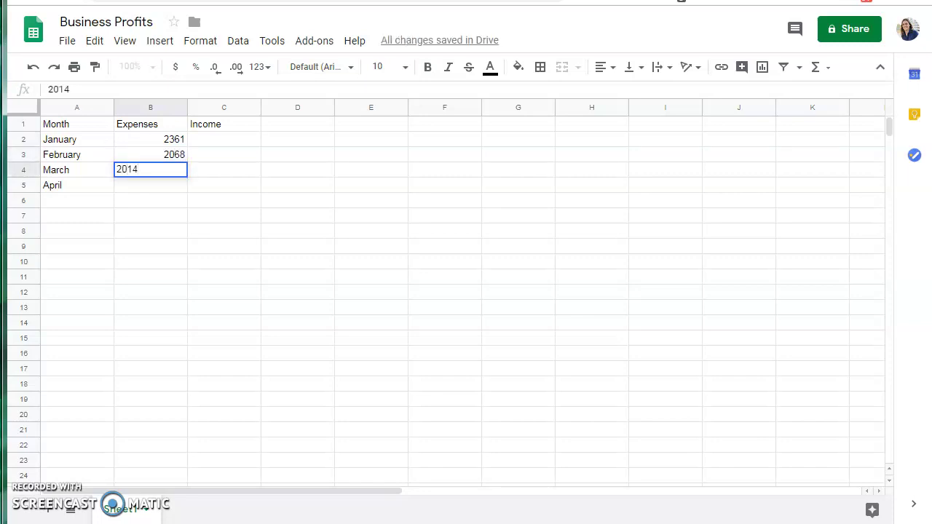
{"action": "key", "text": "Return"}
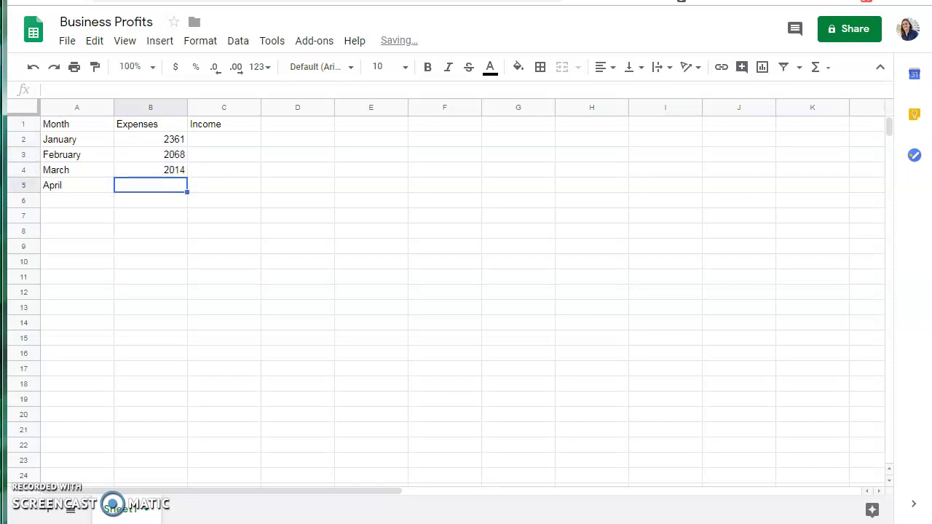
{"action": "type", "text": "3011"}
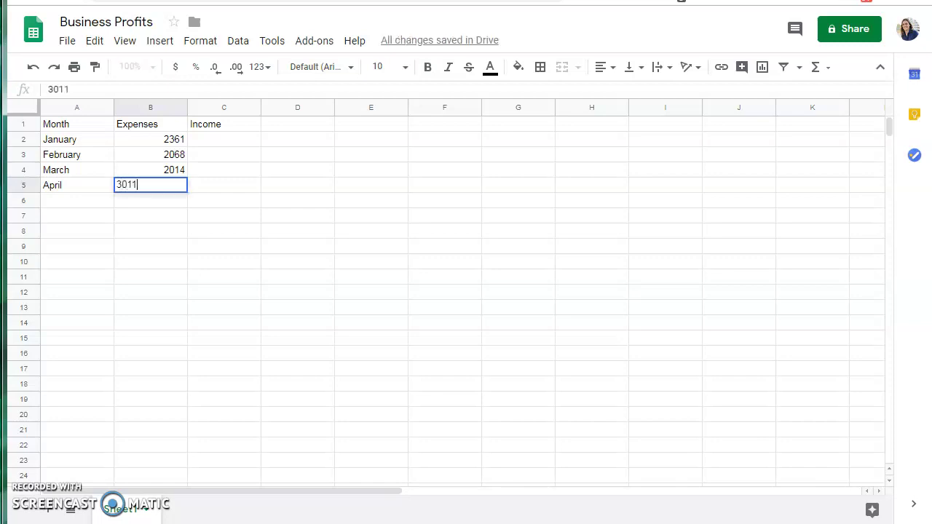
{"action": "key", "text": "Return"}
Step: Enter the January to April income in C2:C5 as 3245, 2578, 2617 and 3252
{"action": "left_click", "coordinate": [197, 139]}
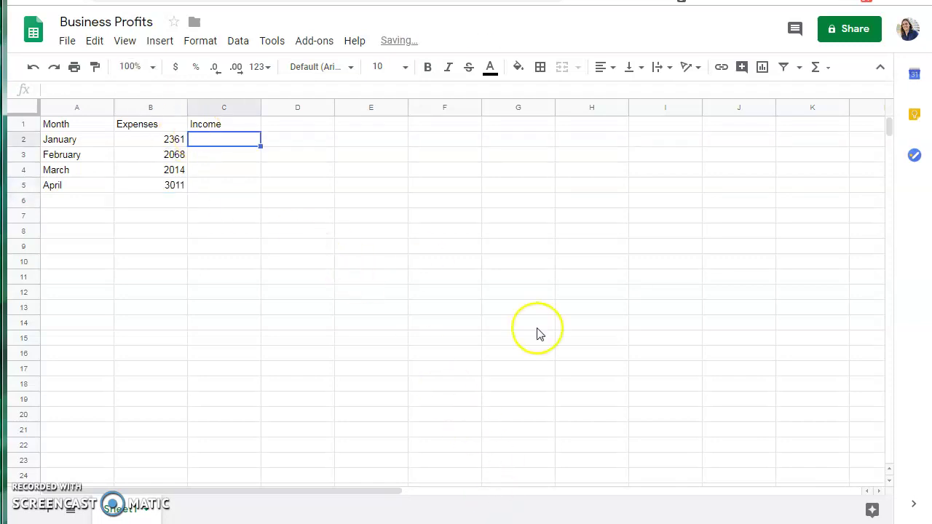
{"action": "type", "text": "6"}
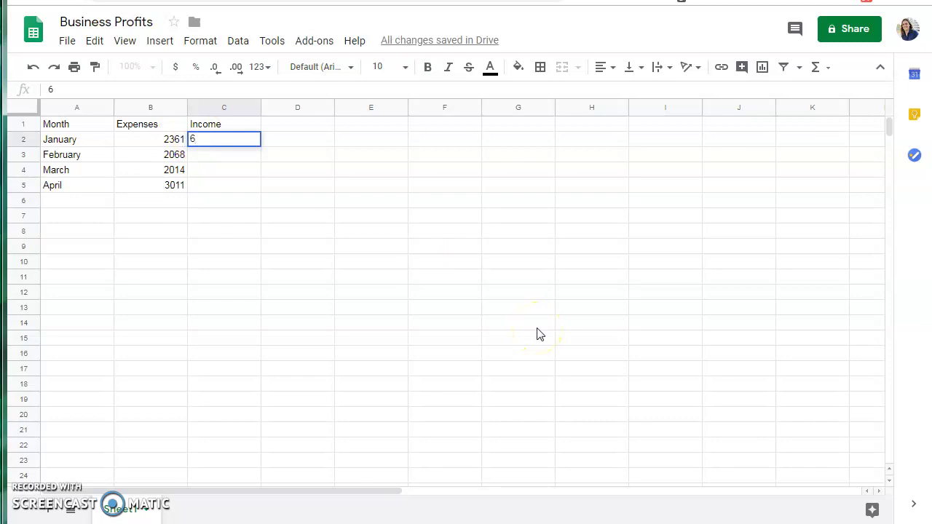
{"action": "key", "text": "BackSpace"}
{"action": "type", "text": "3245"}
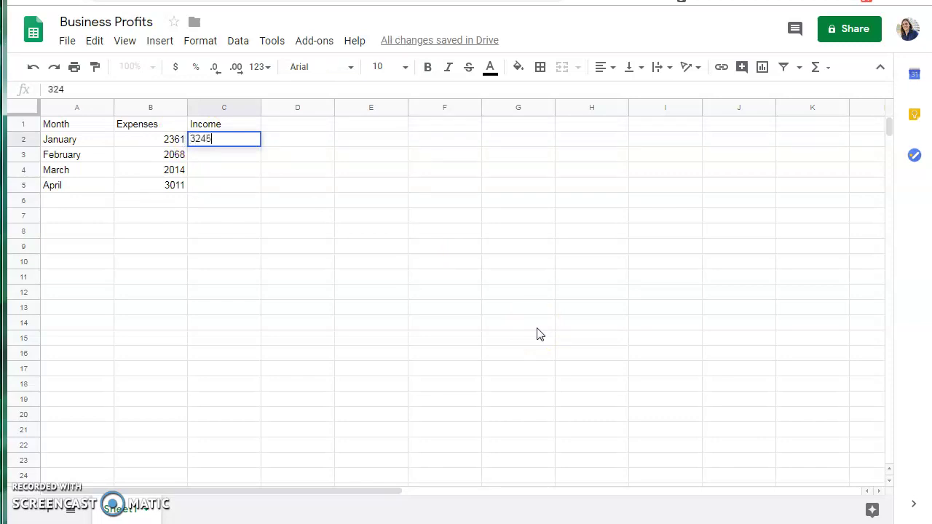
{"action": "key", "text": "Return"}
{"action": "type", "text": "2578"}
{"action": "key", "text": "Return"}
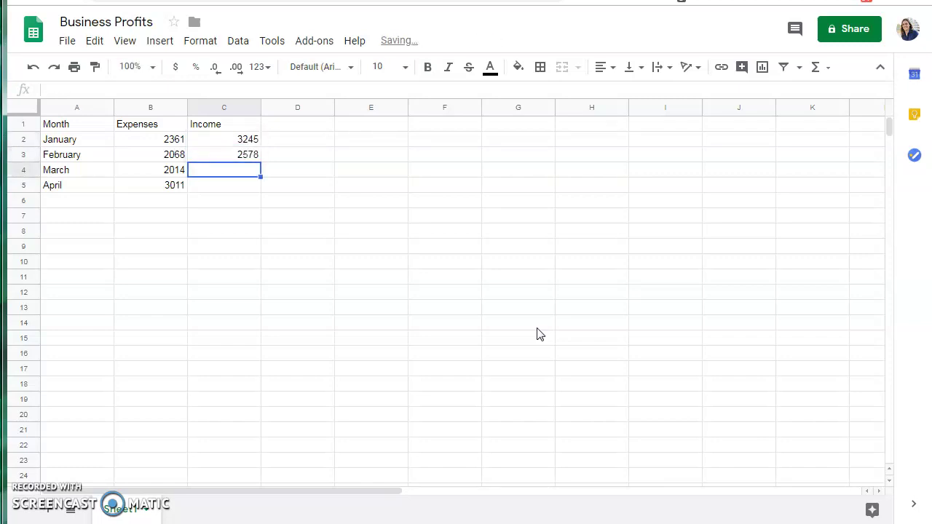
{"action": "type", "text": "2617"}
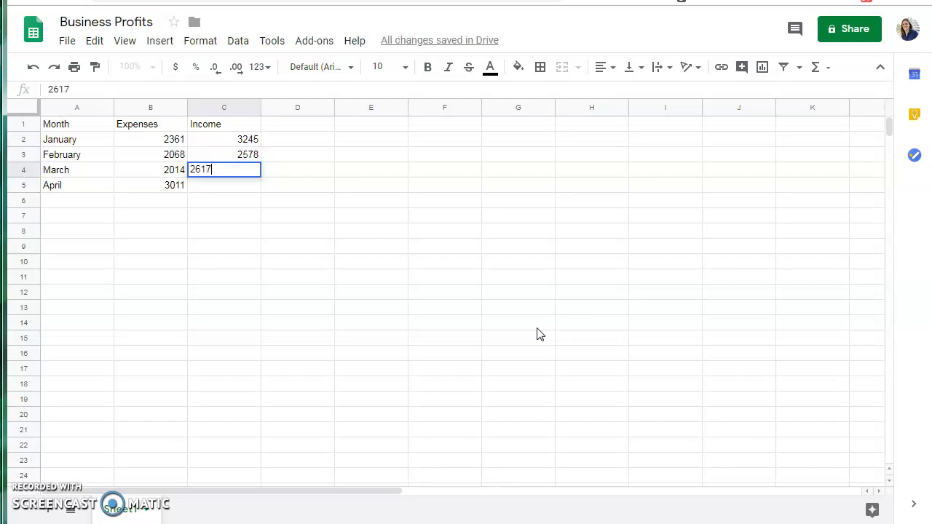
{"action": "key", "text": "Return"}
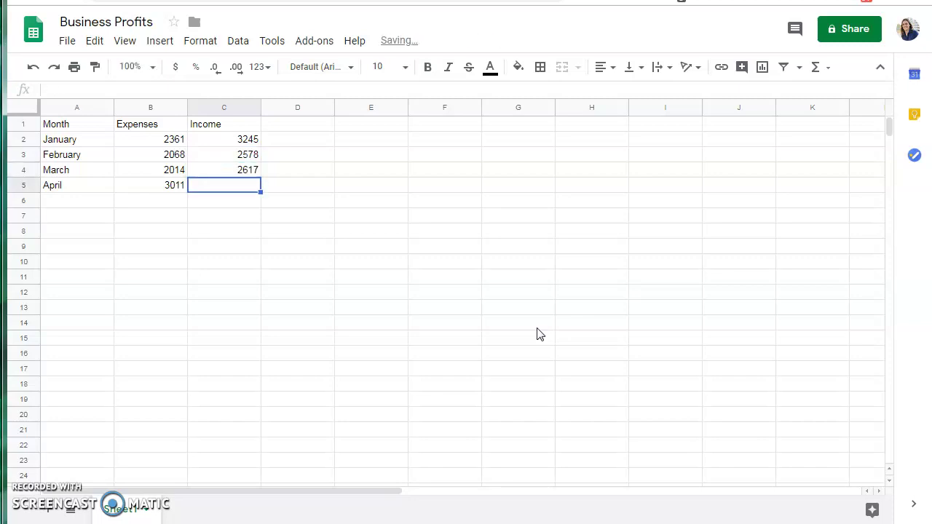
{"action": "type", "text": "3"}
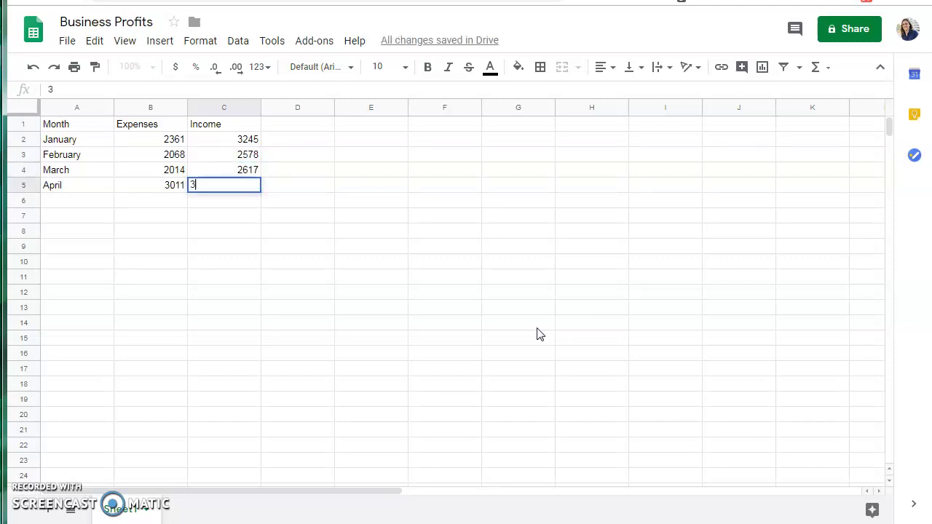
{"action": "type", "text": "252"}
{"action": "key", "text": "Return"}
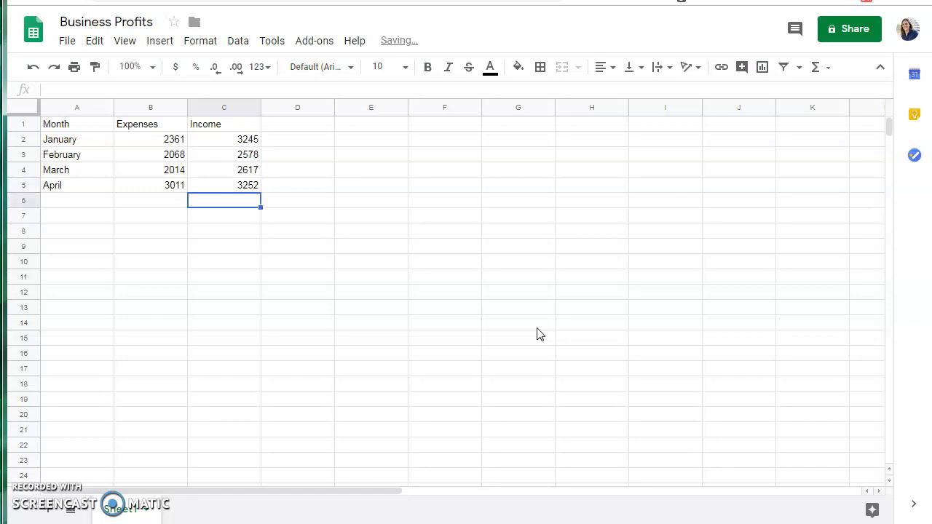
Step: Add the column header "Profit" in D1
{"action": "left_click", "coordinate": [312, 130]}
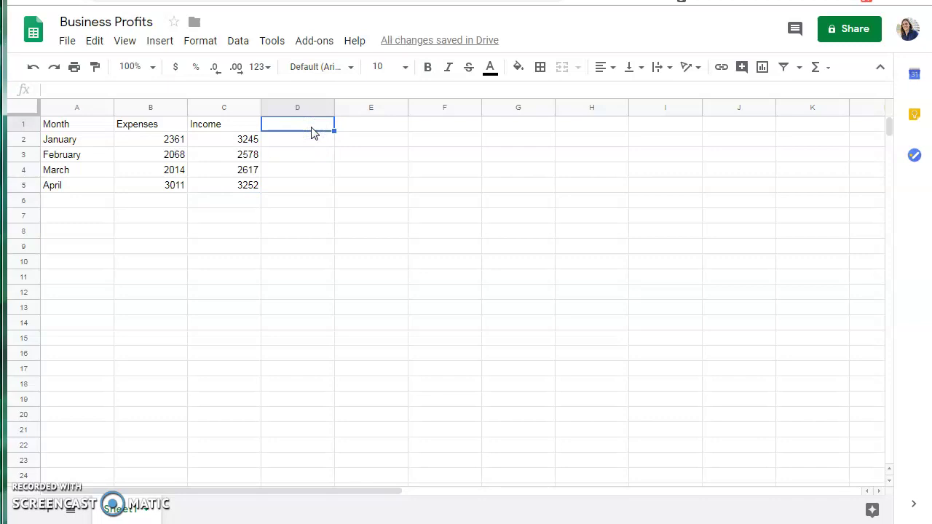
{"action": "type", "text": "Profit"}
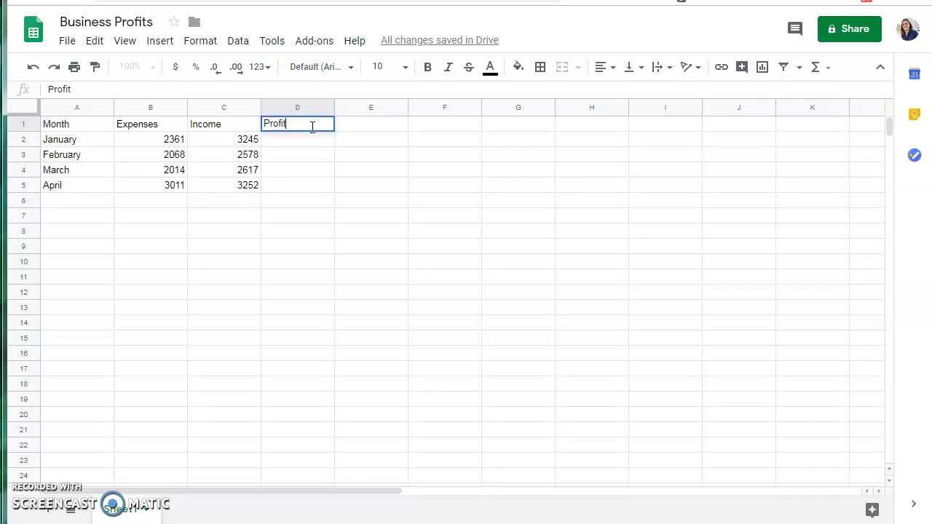
{"action": "key", "text": "Return"}
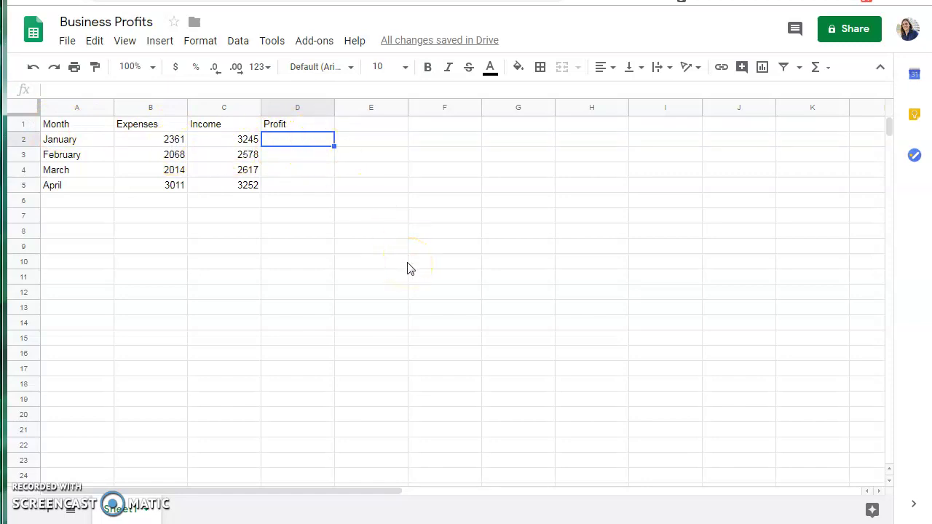
Step: Calculate January's profit in D2 with the formula =C2-B2 and reselect that cell
{"action": "type", "text": "="}
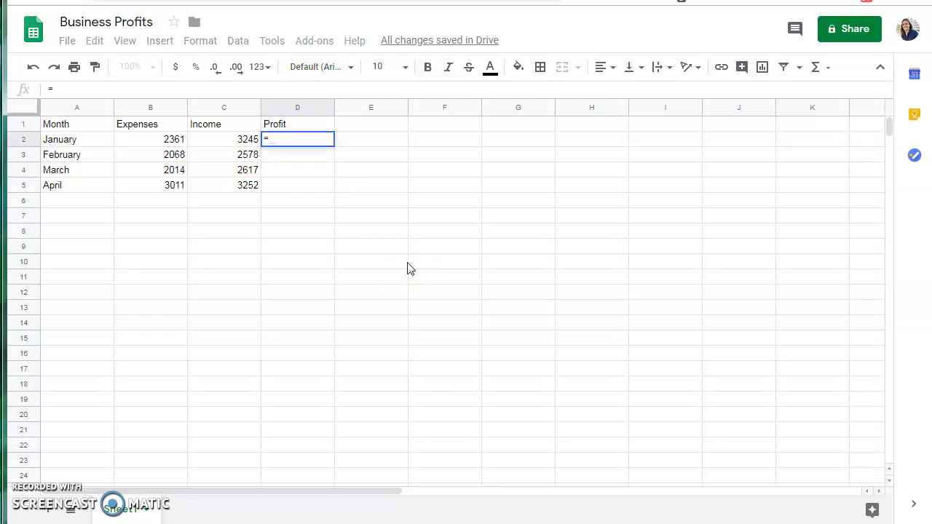
{"action": "left_click", "coordinate": [226, 145]}
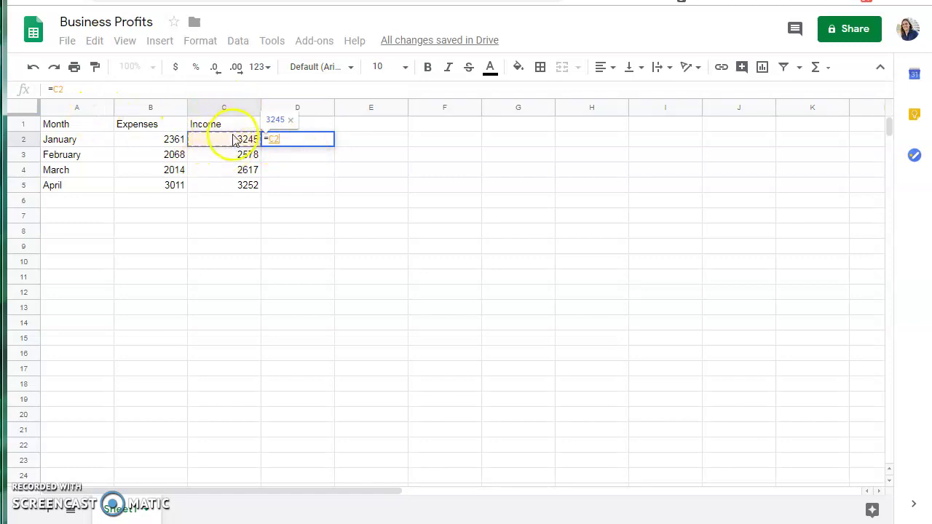
{"action": "type", "text": "-"}
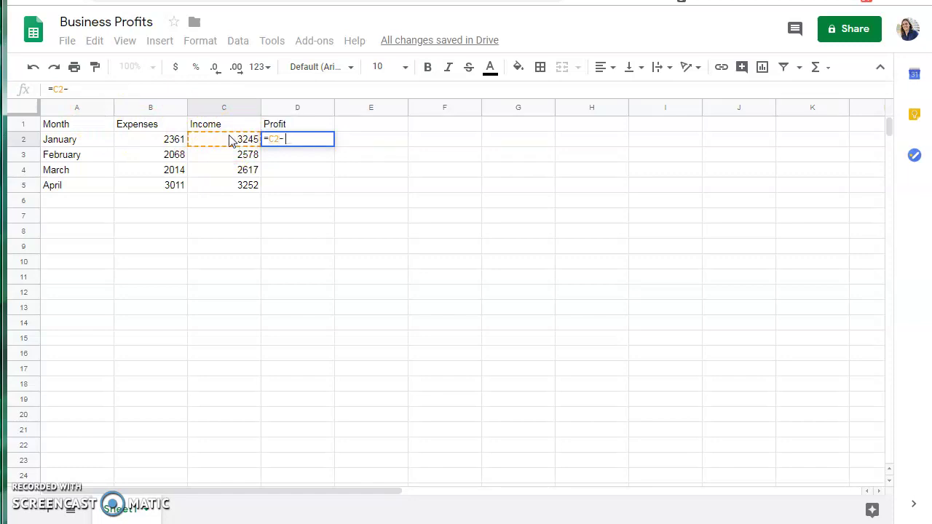
{"action": "left_click", "coordinate": [145, 141]}
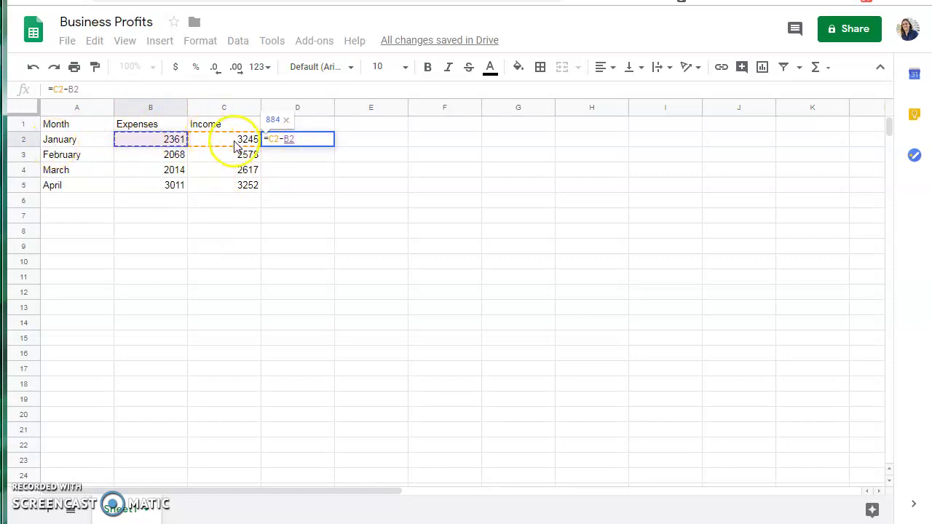
{"action": "key", "text": "Return"}
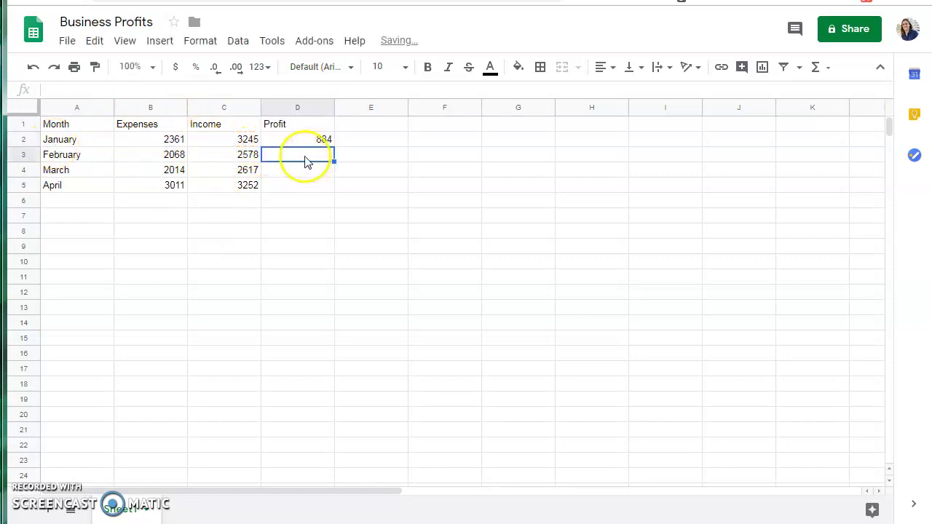
{"action": "left_click", "coordinate": [306, 139]}
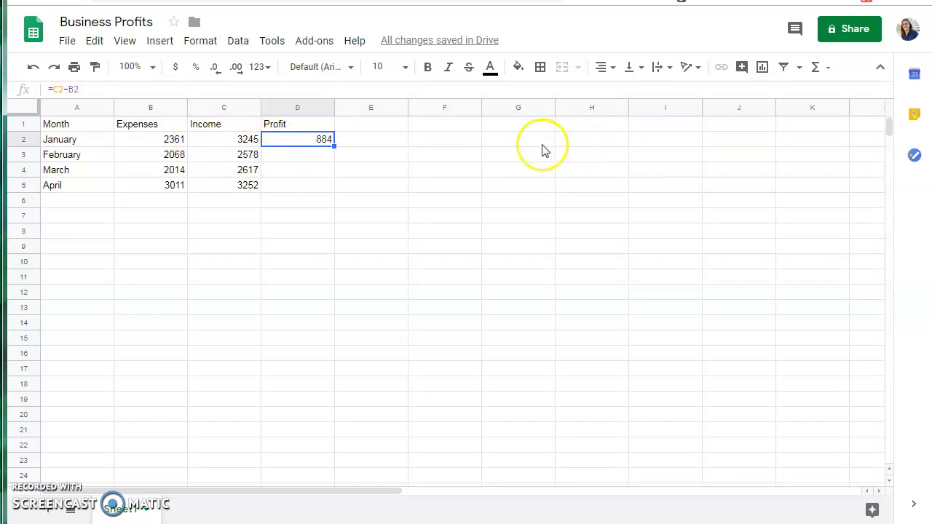
Step: Set January's expenses in B2 to 2461
{"action": "left_click", "coordinate": [155, 141]}
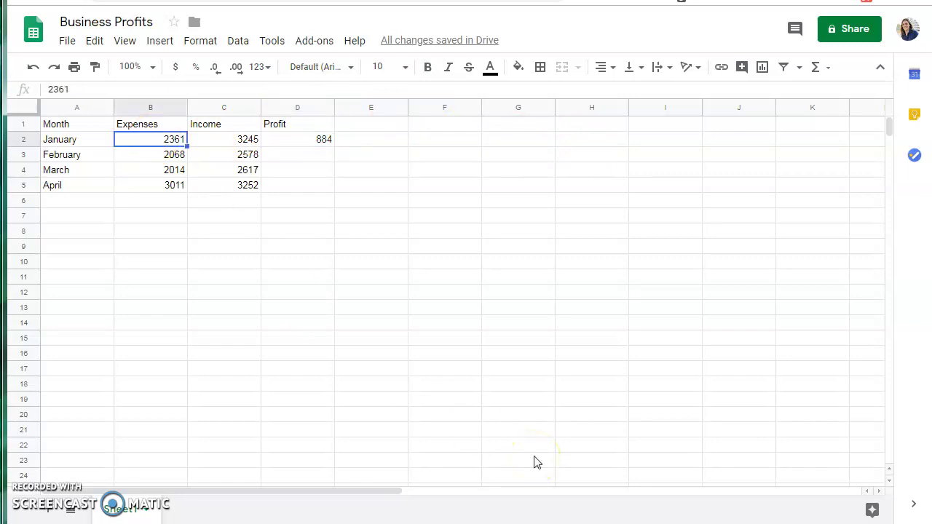
{"action": "type", "text": "2461"}
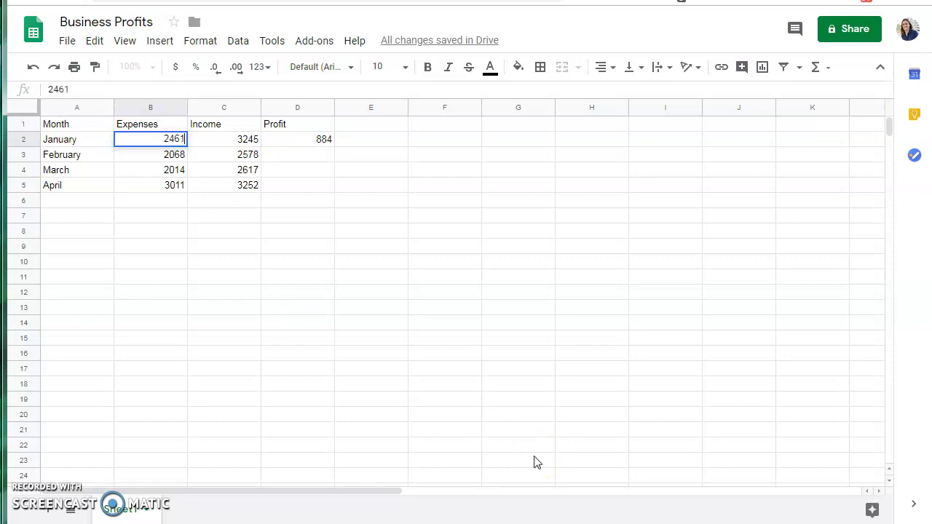
{"action": "key", "text": "Return"}
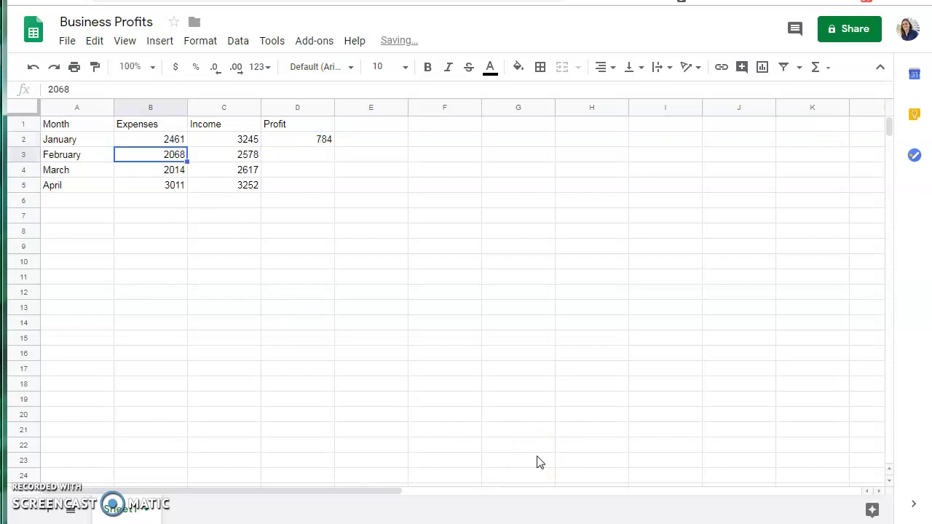
Step: Fill the January profit formula from D2 down through D5 for February to April
{"action": "left_click", "coordinate": [322, 139]}
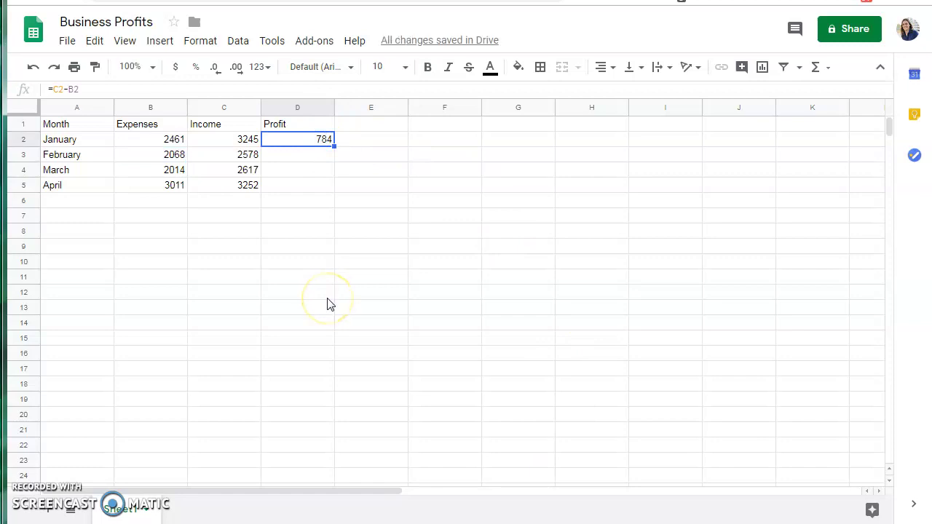
{"action": "left_click", "coordinate": [334, 146]}
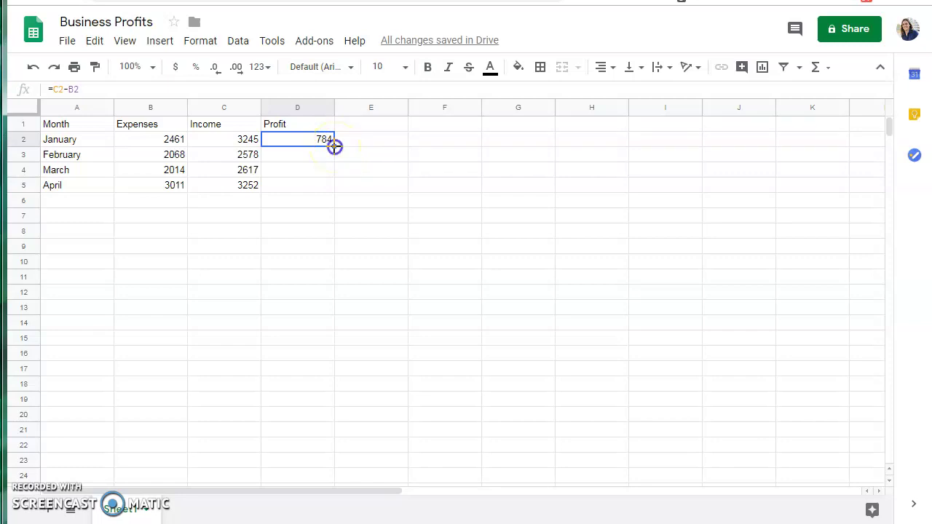
{"action": "left_click_drag", "start_coordinate": [334, 147], "coordinate": [325, 186]}
{"action": "left_click", "coordinate": [318, 278]}
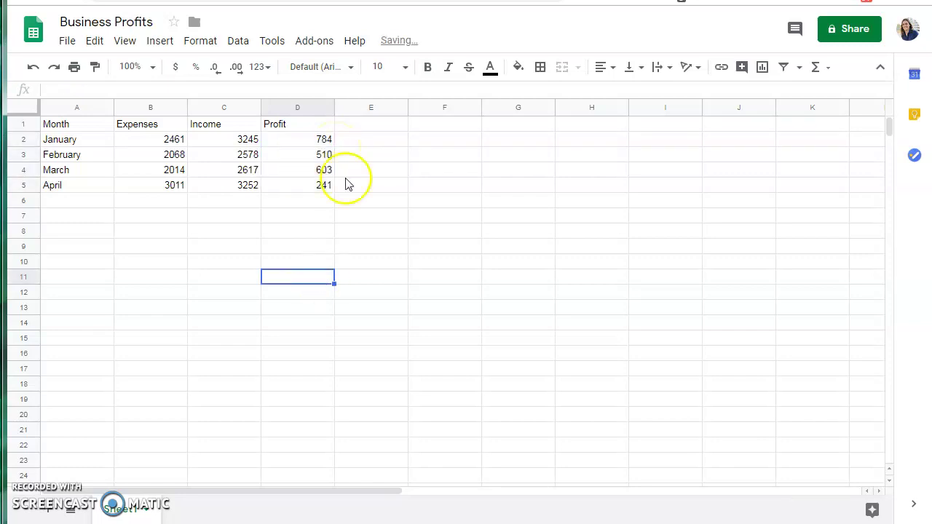
Step: Examine the copied profit formulas in D3:D5 and compare the February one with its income and expenses cells
{"action": "left_click", "coordinate": [314, 155]}
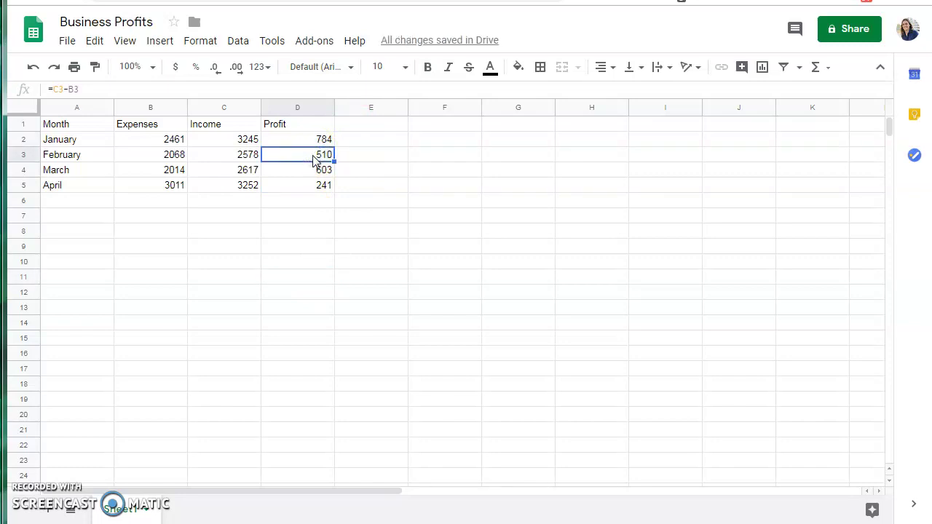
{"action": "left_click", "coordinate": [60, 89]}
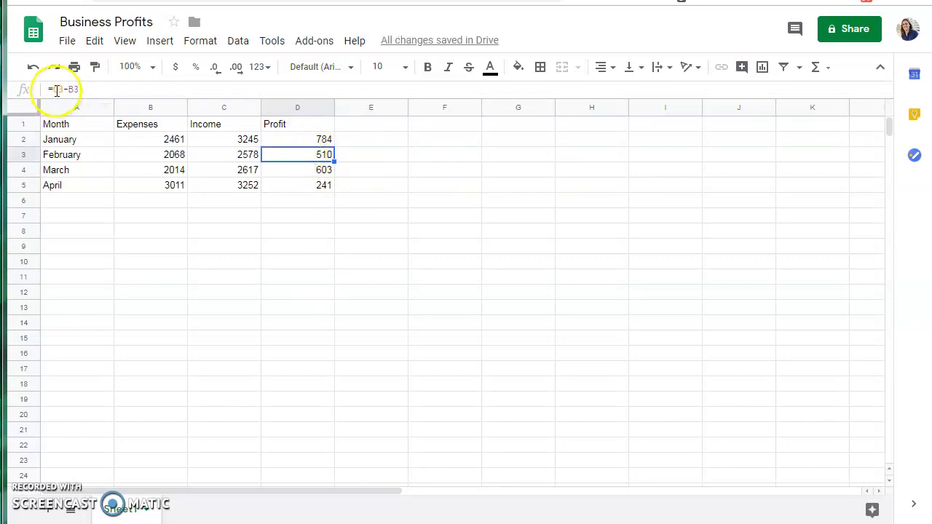
{"action": "left_click", "coordinate": [220, 156]}
{"action": "left_click", "coordinate": [169, 156]}
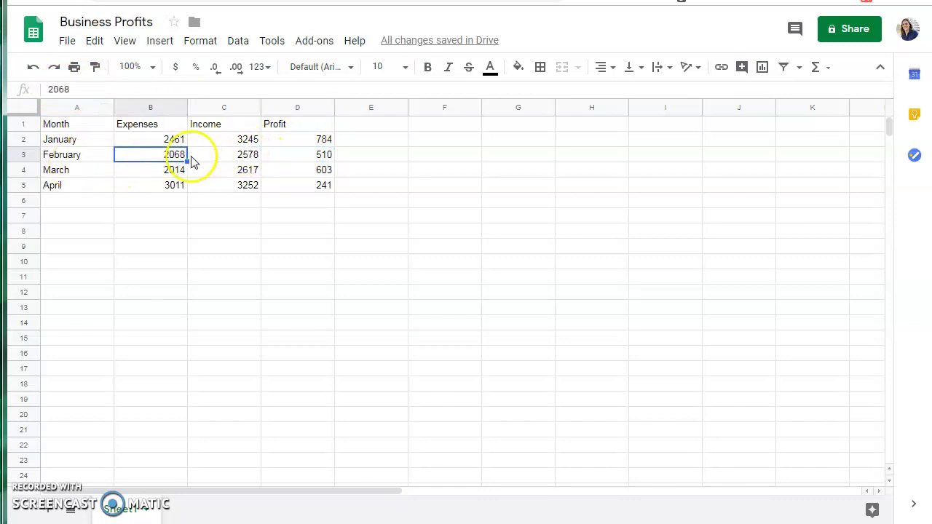
{"action": "left_click", "coordinate": [312, 157]}
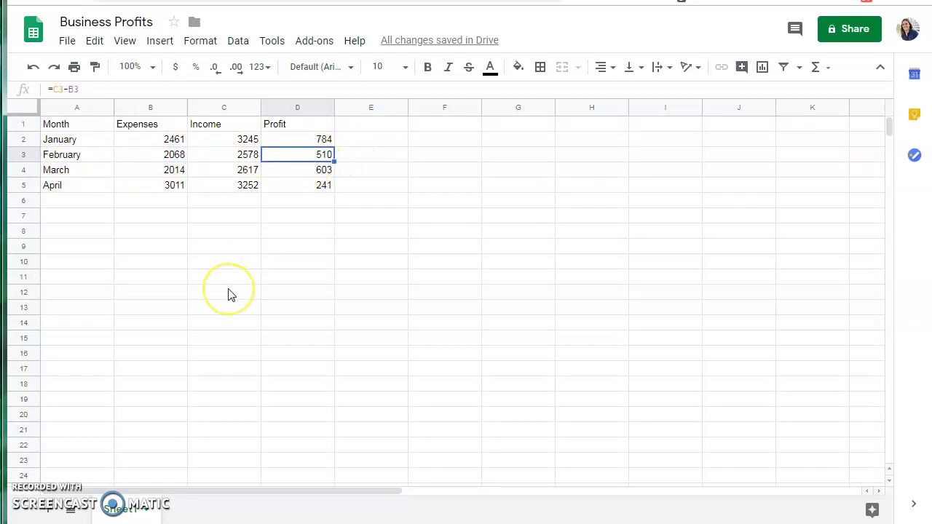
{"action": "left_click", "coordinate": [305, 173]}
{"action": "left_click", "coordinate": [297, 177]}
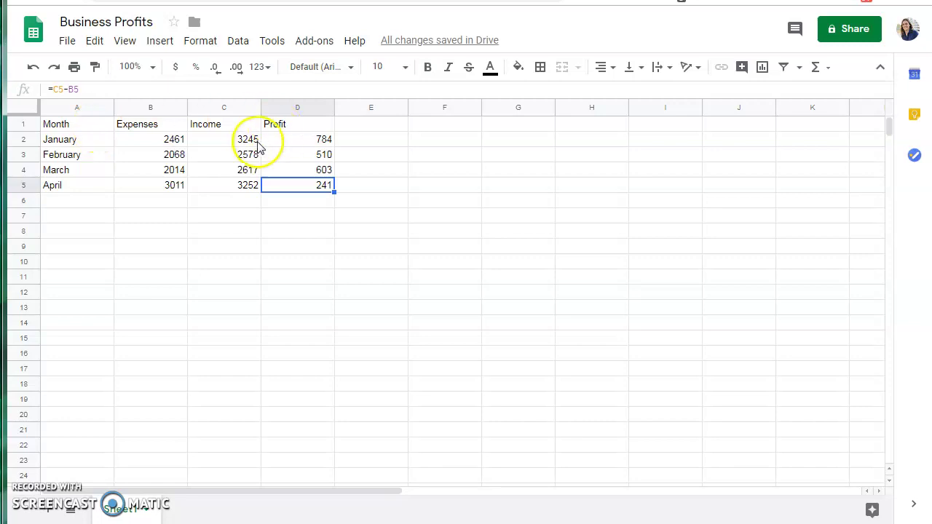
Step: Insert a chart from the Month and Profit ranges A1:A5 and D1:D5 and place it below the data table
{"action": "left_click", "coordinate": [85, 124]}
{"action": "left_click_drag", "start_coordinate": [85, 128], "coordinate": [82, 184]}
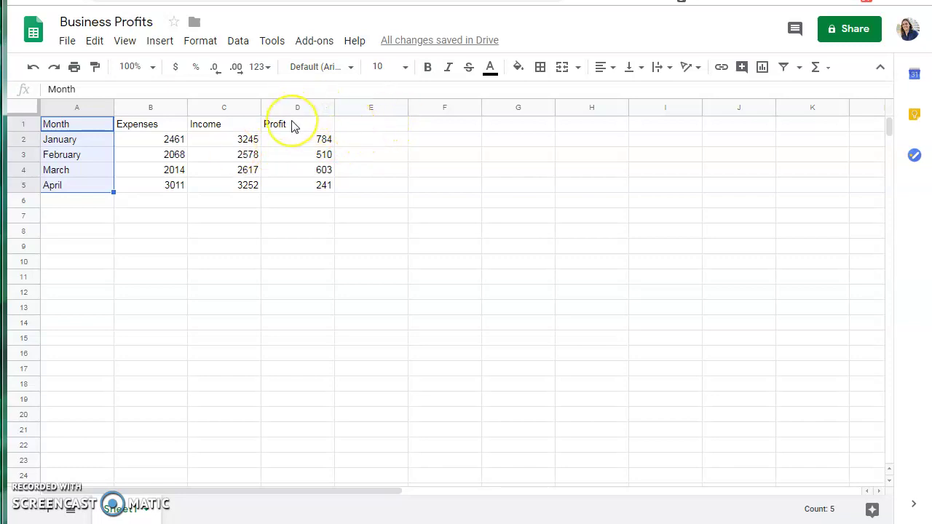
{"action": "left_click_drag", "start_coordinate": [291, 123], "coordinate": [284, 189]}
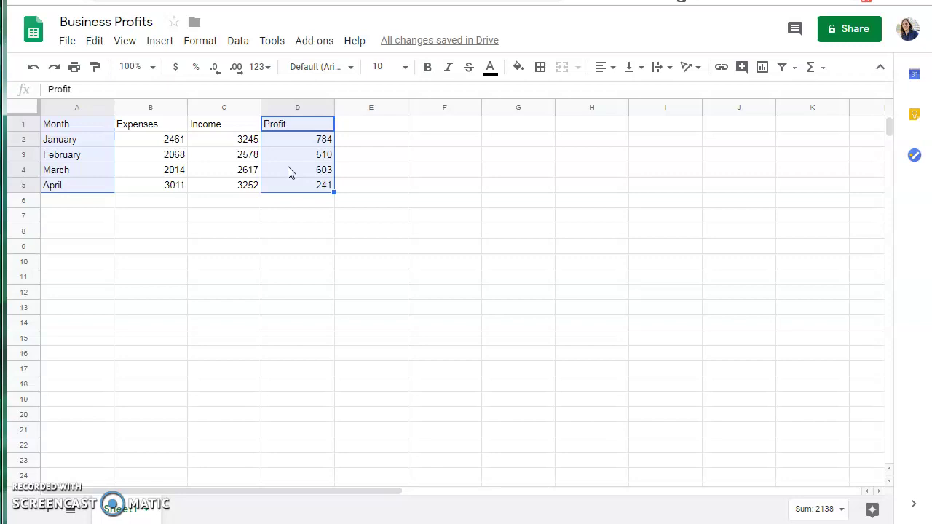
{"action": "left_click", "coordinate": [155, 41]}
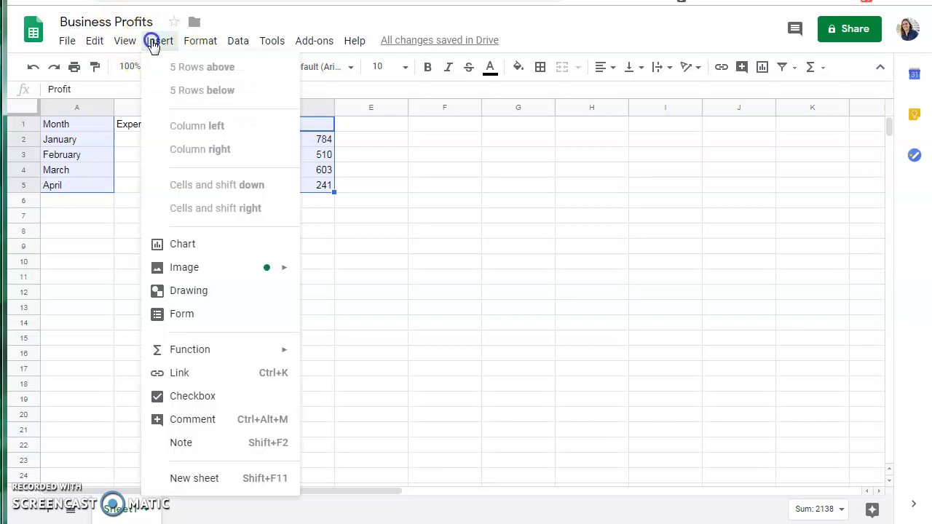
{"action": "left_click", "coordinate": [228, 245]}
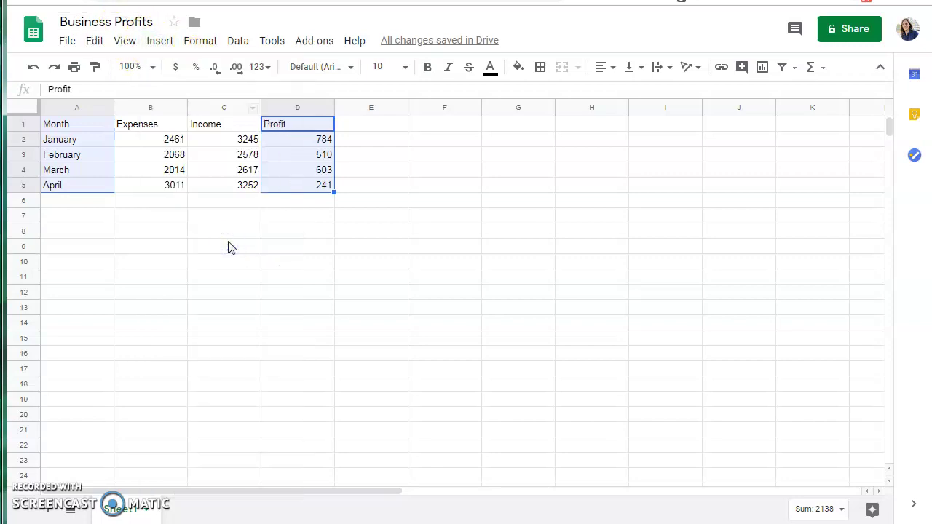
{"action": "left_click_drag", "start_coordinate": [343, 191], "coordinate": [374, 228]}
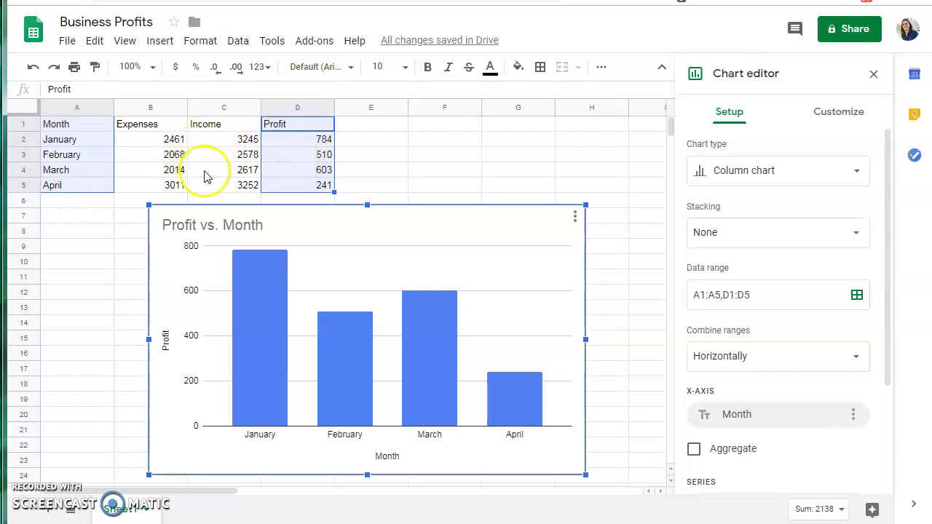
Step: Set April's expenses in B5 to 3005 and select April's profit cell D5
{"action": "left_click", "coordinate": [150, 186]}
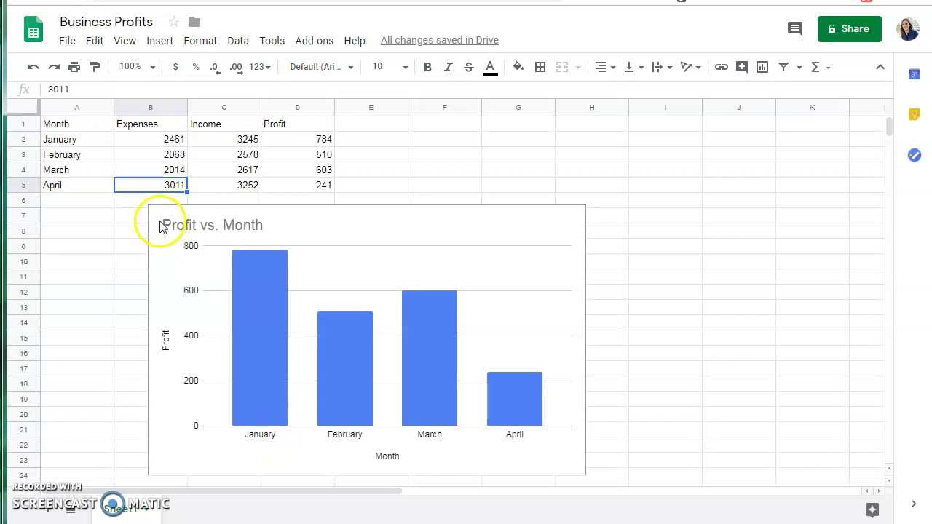
{"action": "type", "text": "30"}
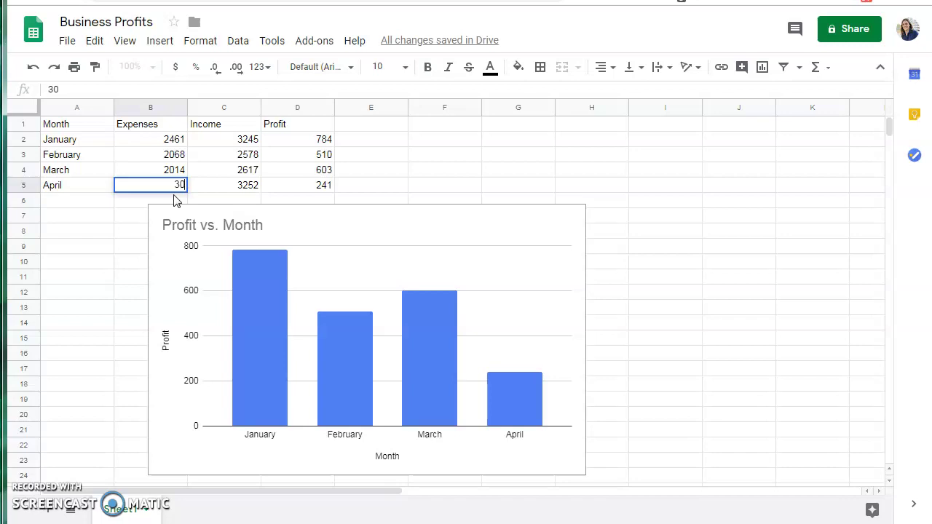
{"action": "type", "text": "05"}
{"action": "key", "text": "Return"}
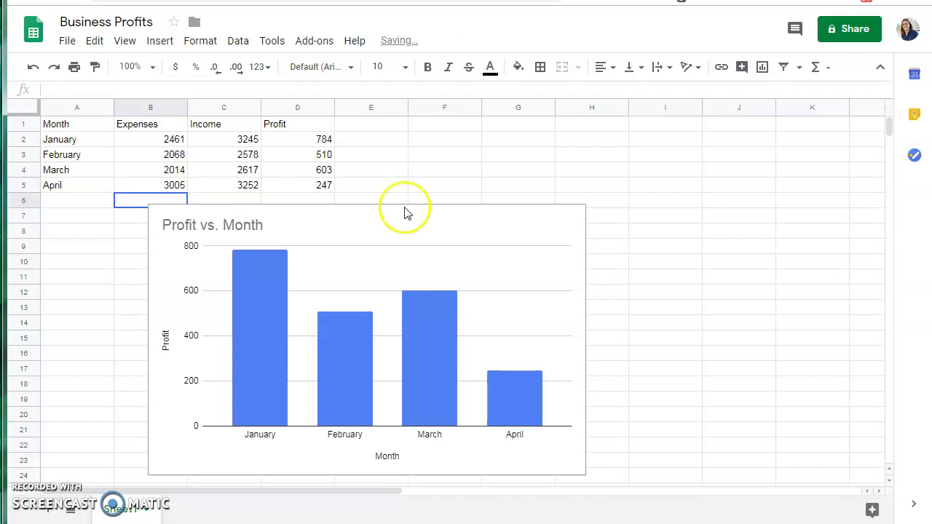
{"action": "left_click", "coordinate": [300, 192]}
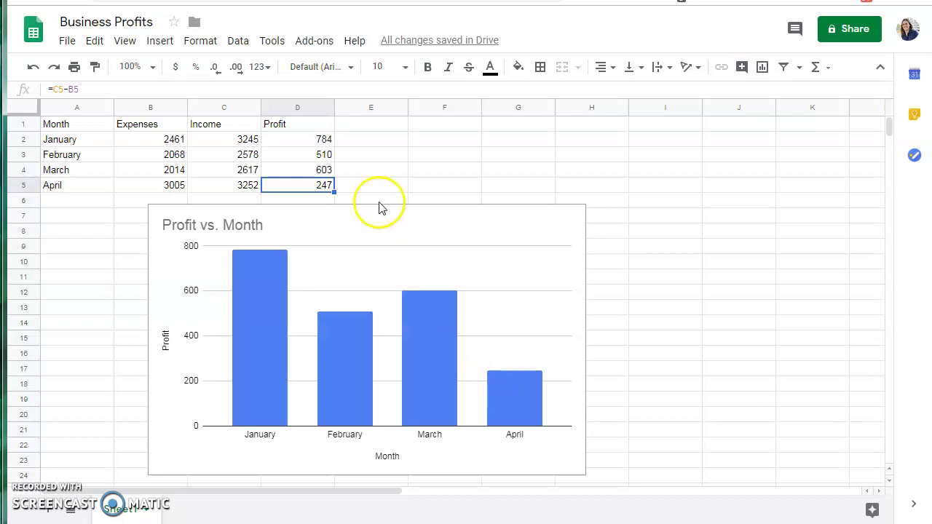
Step: Open the Profit vs. Month chart for editing and change its chart type to Line chart
{"action": "left_click", "coordinate": [423, 230]}
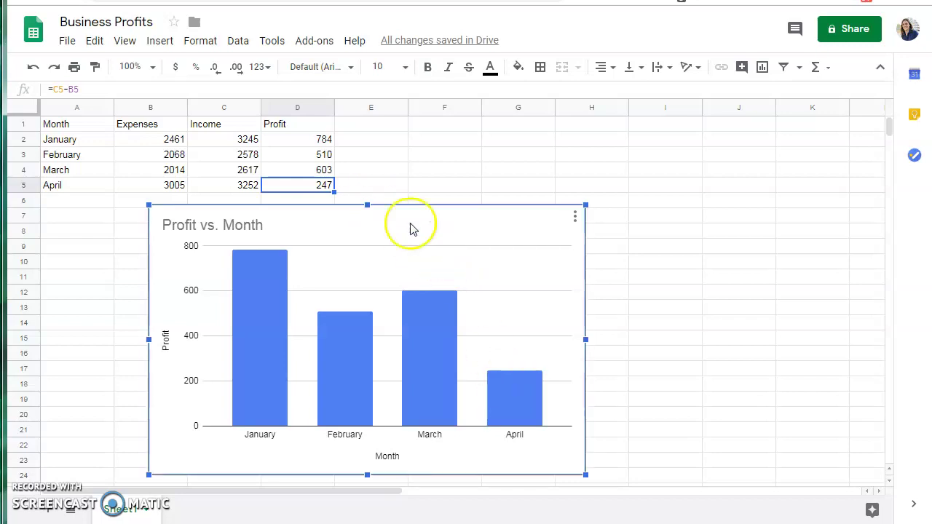
{"action": "double_click", "coordinate": [411, 224]}
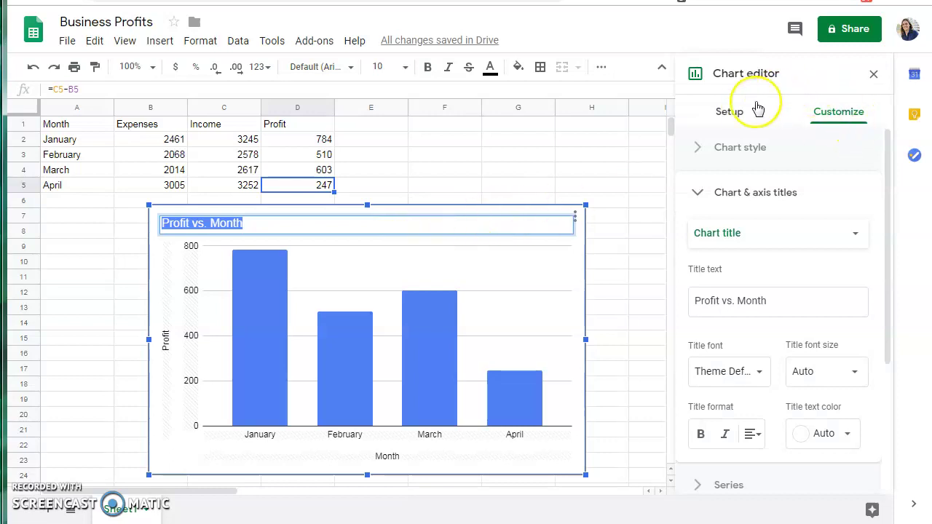
{"action": "left_click", "coordinate": [768, 152]}
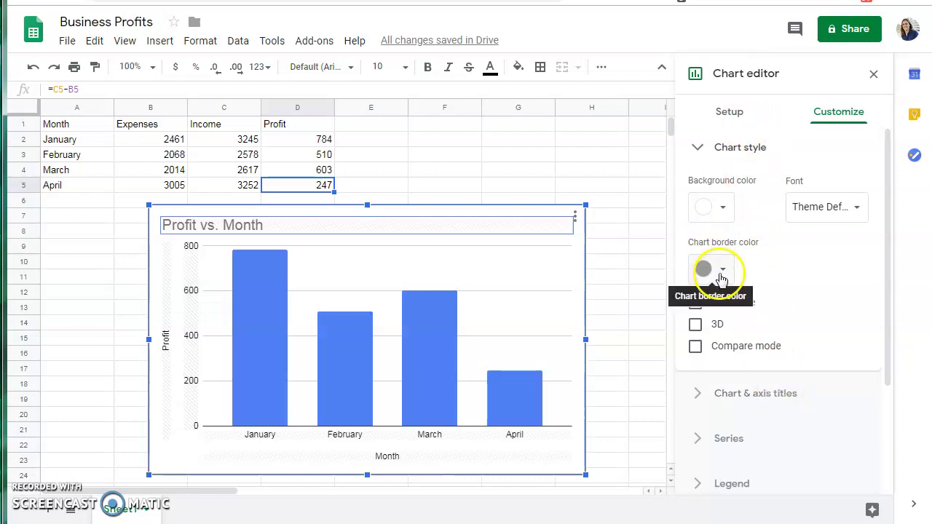
{"action": "left_click", "coordinate": [733, 113]}
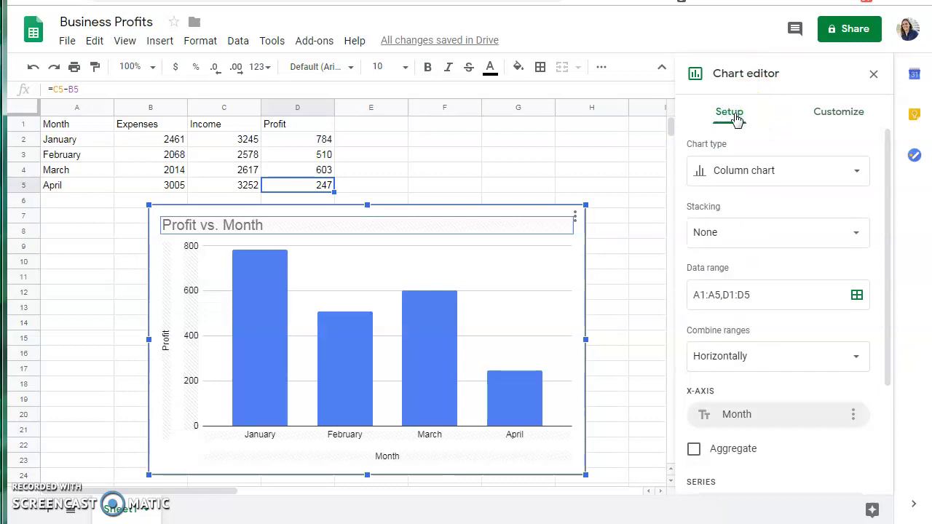
{"action": "left_click", "coordinate": [841, 171]}
{"action": "left_click", "coordinate": [752, 312]}
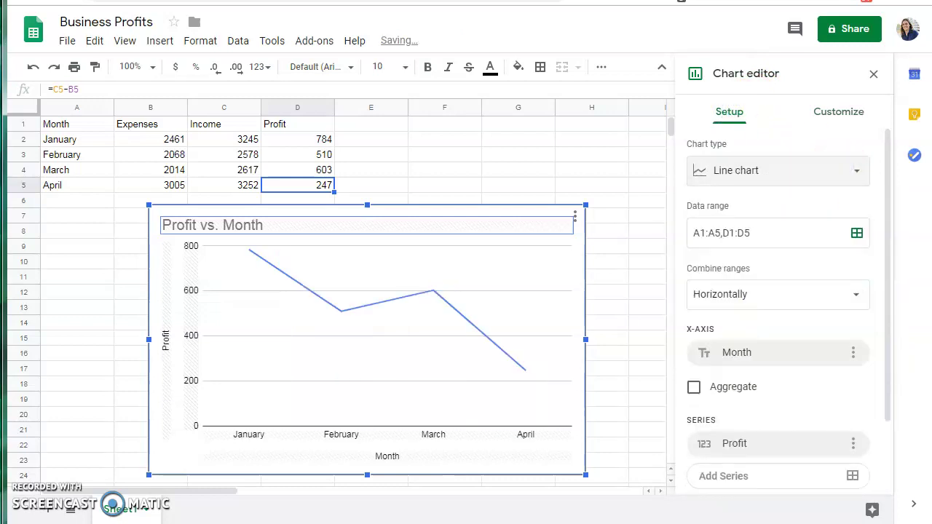